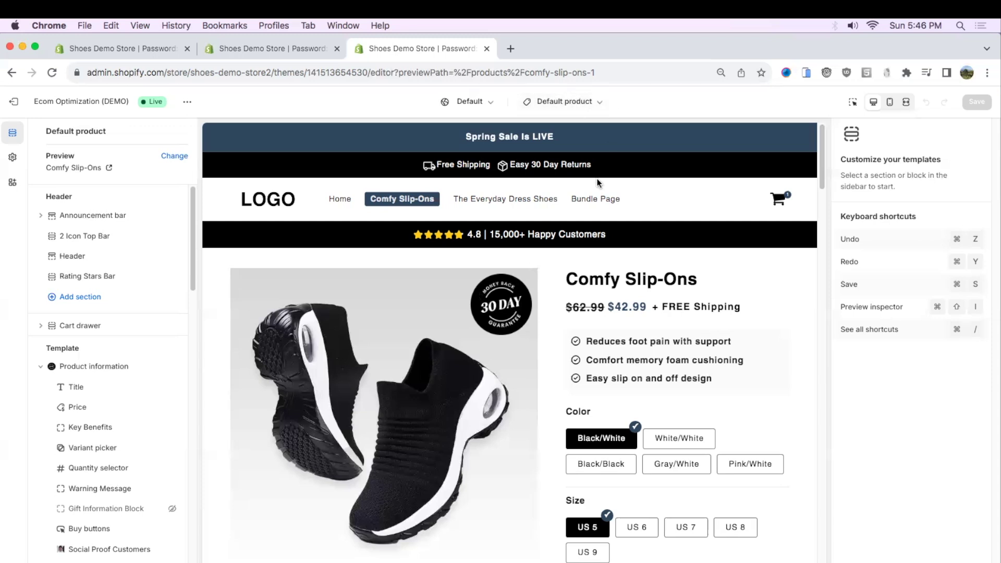
# Step: Browse the theme preview and load the bundle product page in it
pyautogui.scroll(-5, 592, 305)
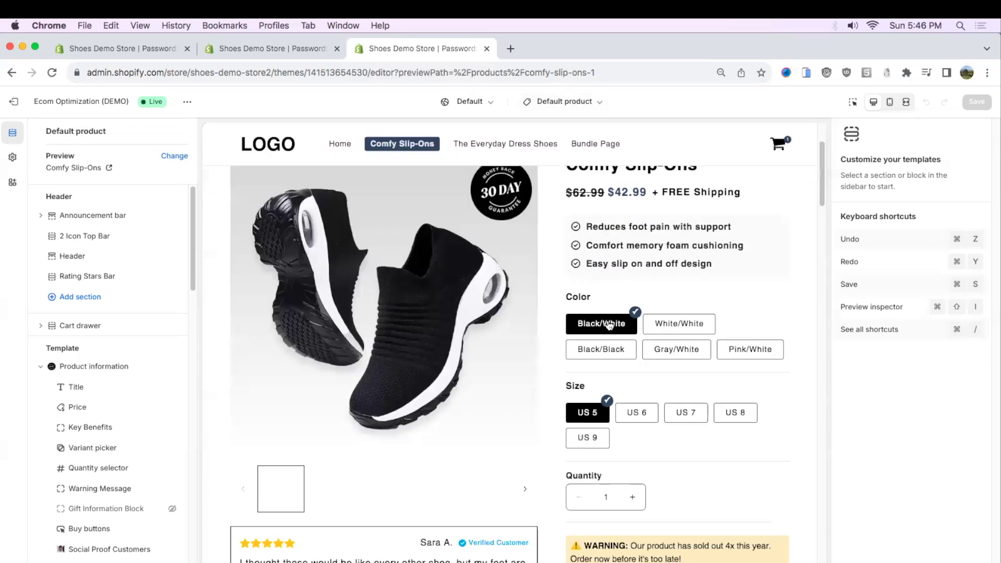
pyautogui.scroll(-3, 592, 305)
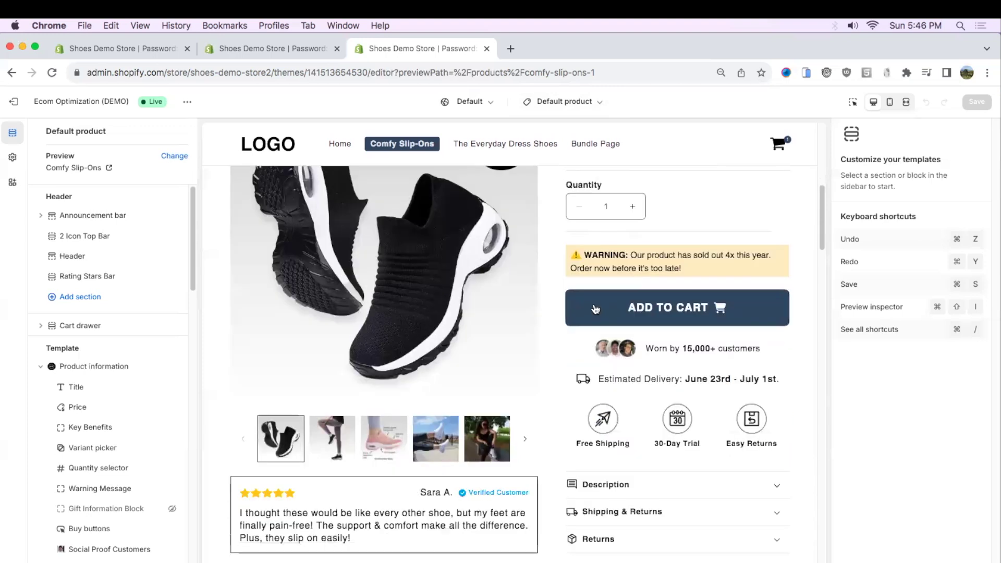
pyautogui.scroll(-5, 593, 305)
pyautogui.scroll(15, 589, 300)
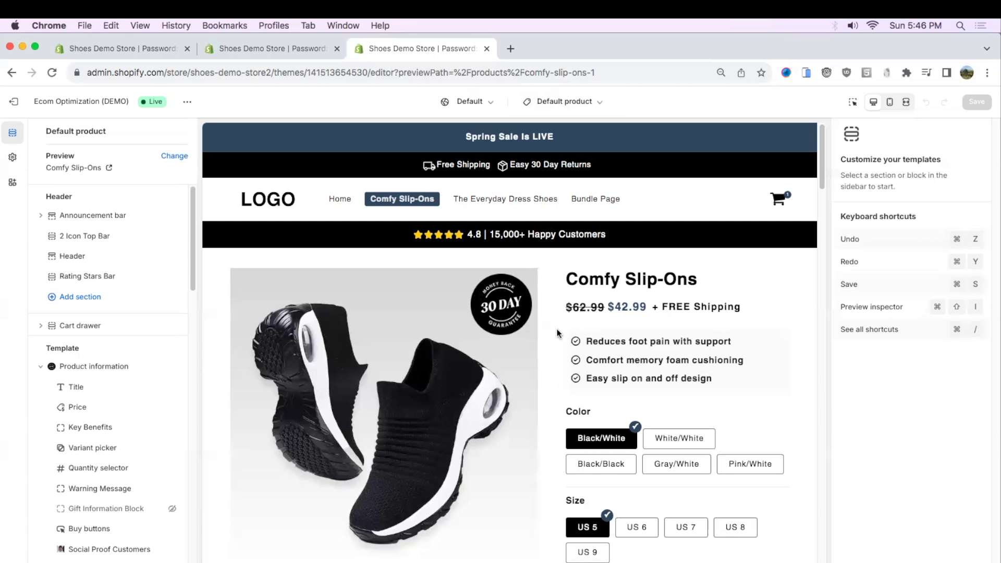
pyautogui.scroll(-15, 570, 334)
pyautogui.scroll(8, 571, 327)
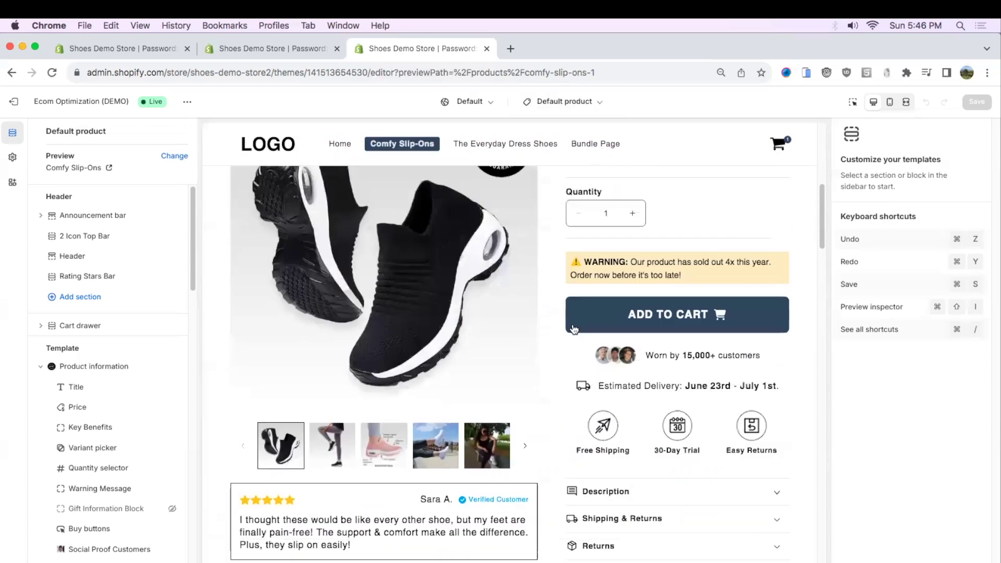
pyautogui.scroll(-6, 572, 328)
pyautogui.scroll(10, 385, 278)
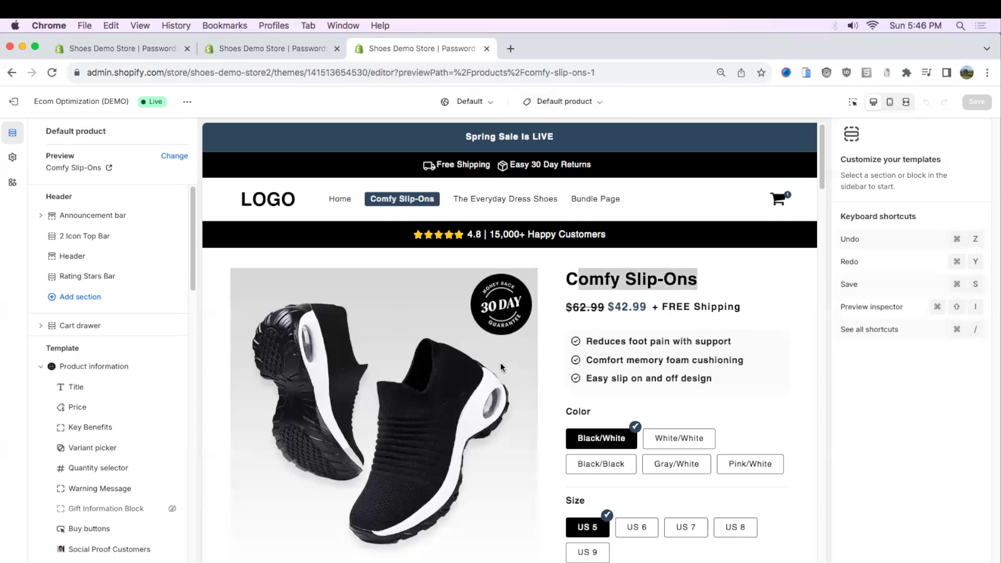
pyautogui.scroll(-10, 537, 341)
pyautogui.scroll(-3, 524, 386)
pyautogui.scroll(12, 524, 366)
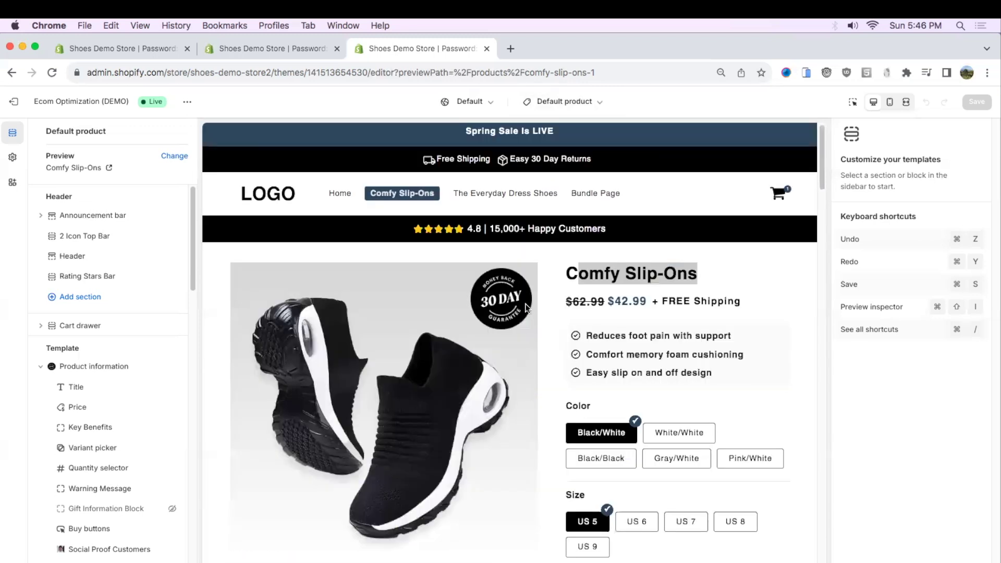
pyautogui.click(604, 201)
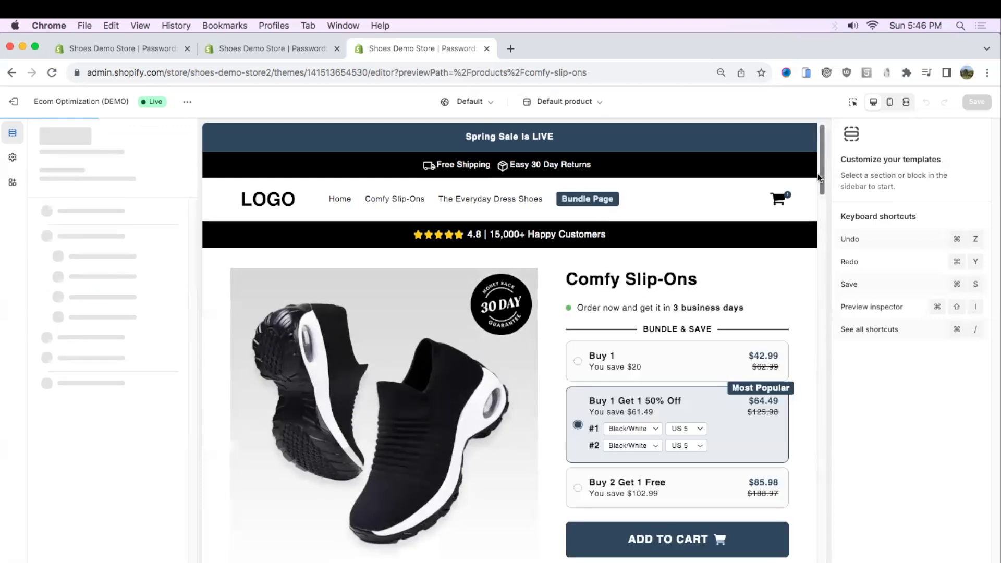
pyautogui.scroll(-3, 819, 182)
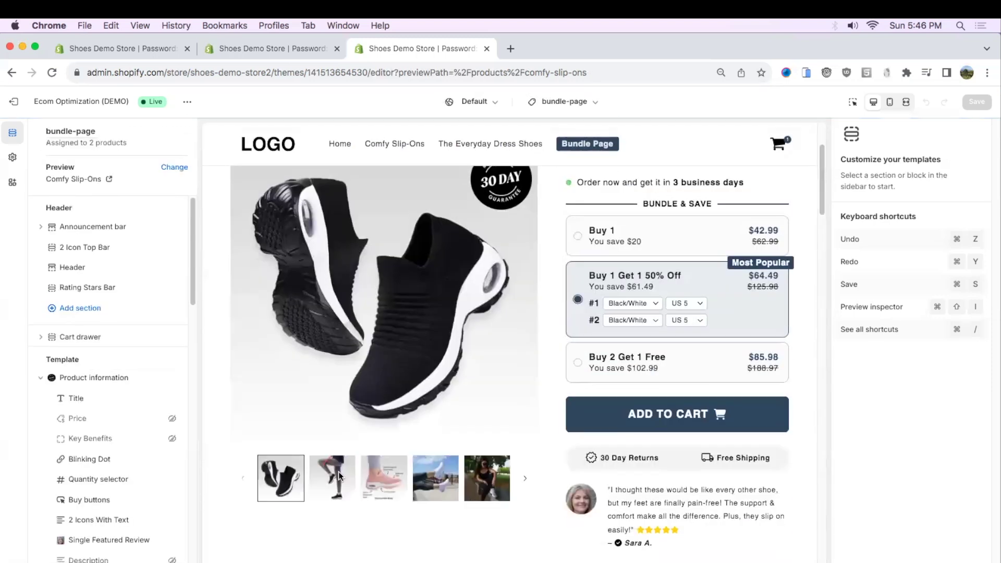
pyautogui.moveTo(818, 191); pyautogui.dragTo(820, 407)
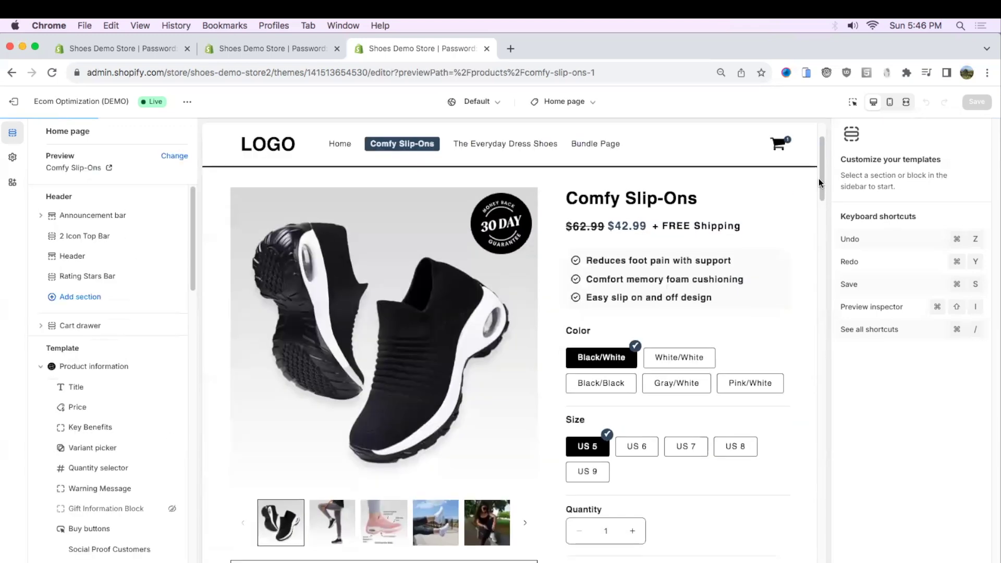
pyautogui.moveTo(819, 183); pyautogui.dragTo(656, 135)
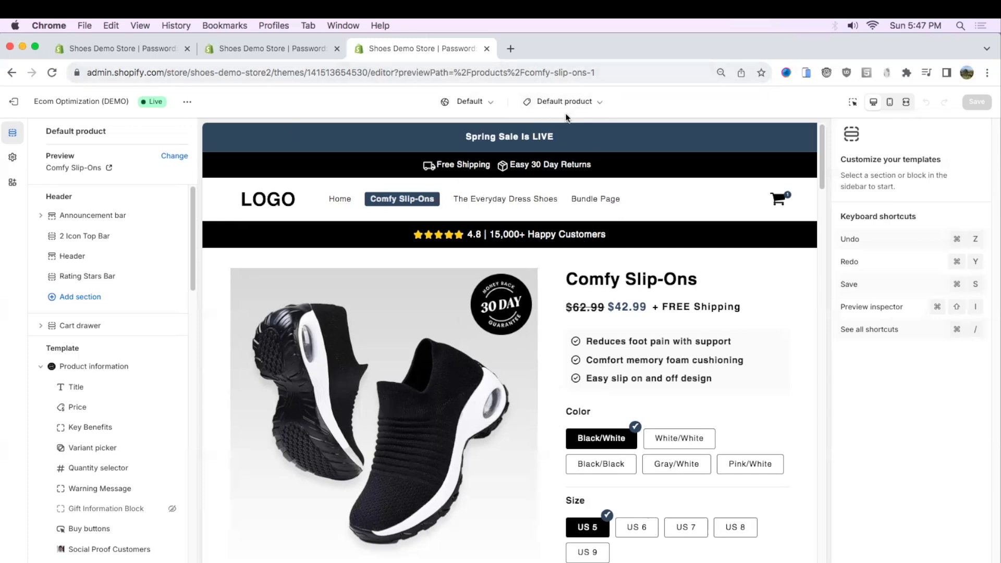
# Step: Start a new product template to inspect its Based on choices, then cancel it
pyautogui.click(581, 101)
pyautogui.click(512, 171)
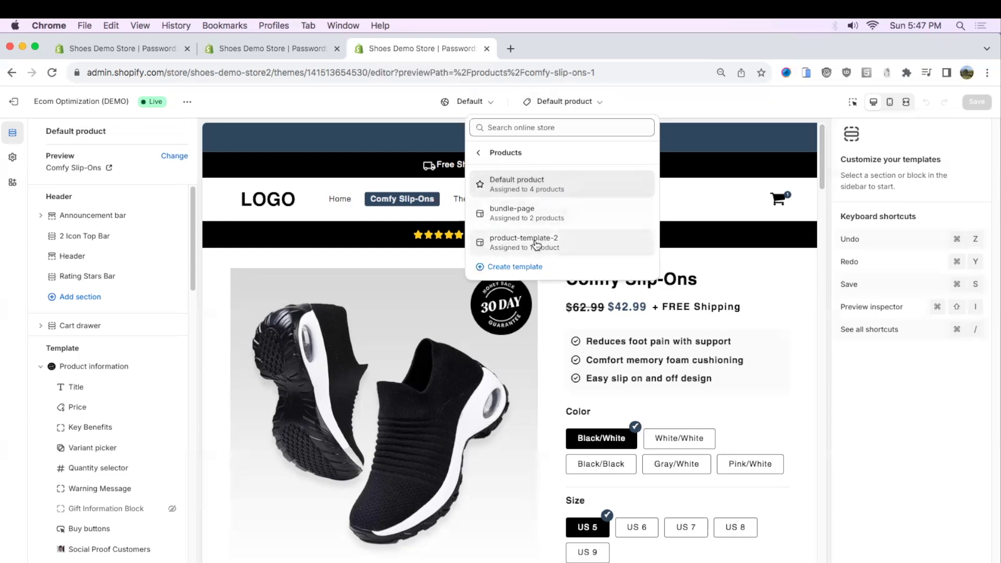
pyautogui.click(527, 269)
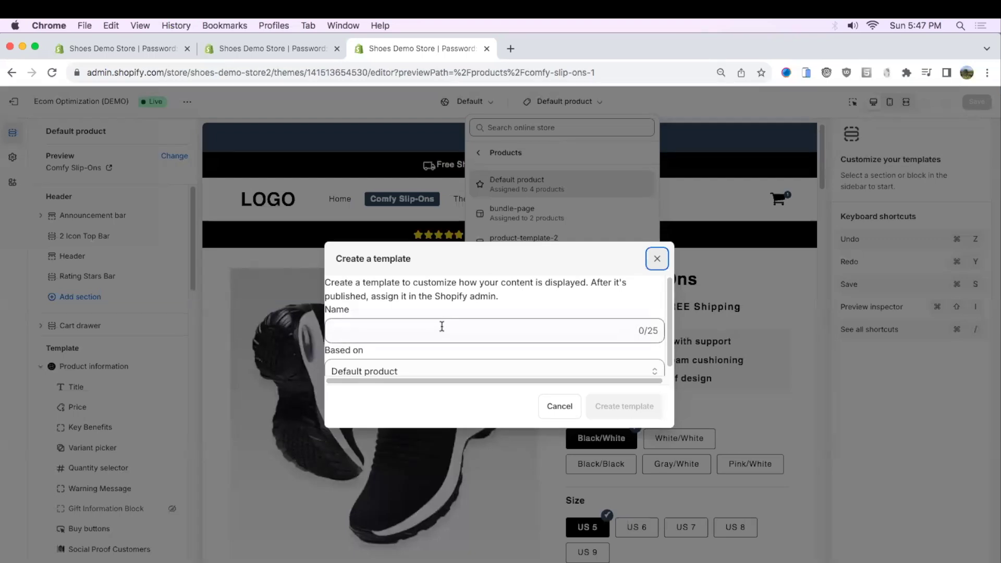
pyautogui.click(412, 365)
pyautogui.click(365, 362)
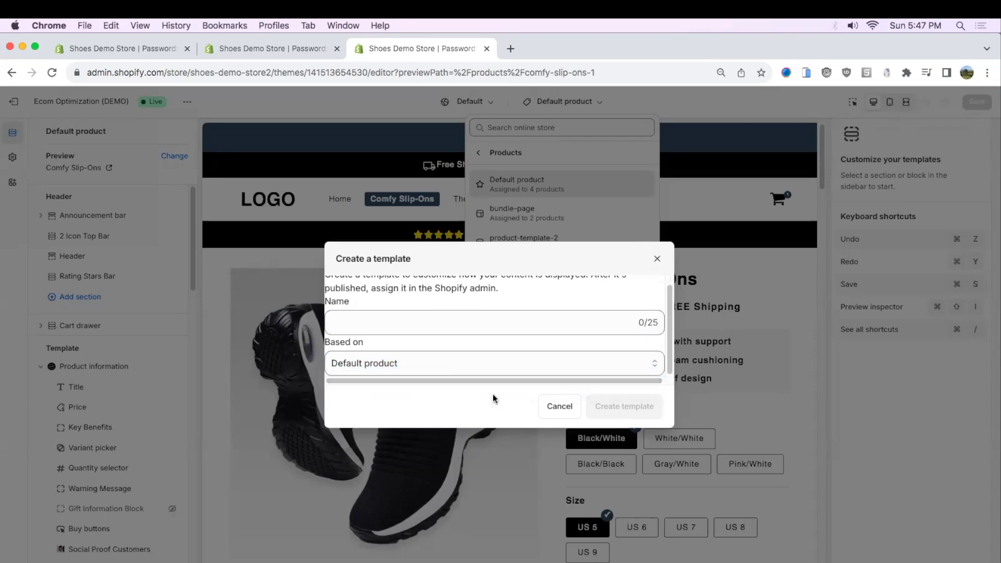
pyautogui.click(551, 412)
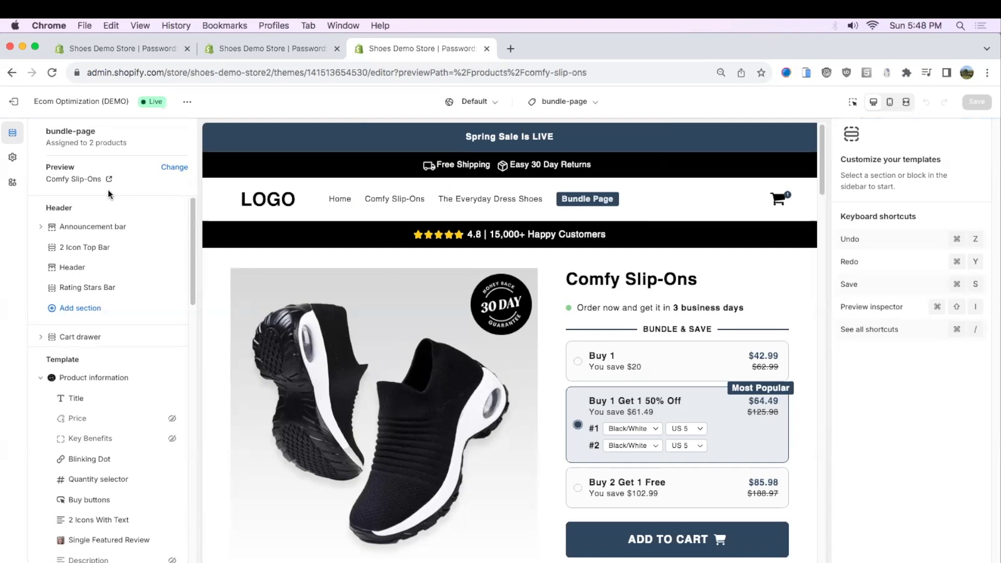
# Step: Scroll the bundle-page section list, then return to the Comfy Slip-Ons admin tab
pyautogui.moveTo(193, 252); pyautogui.dragTo(198, 436)
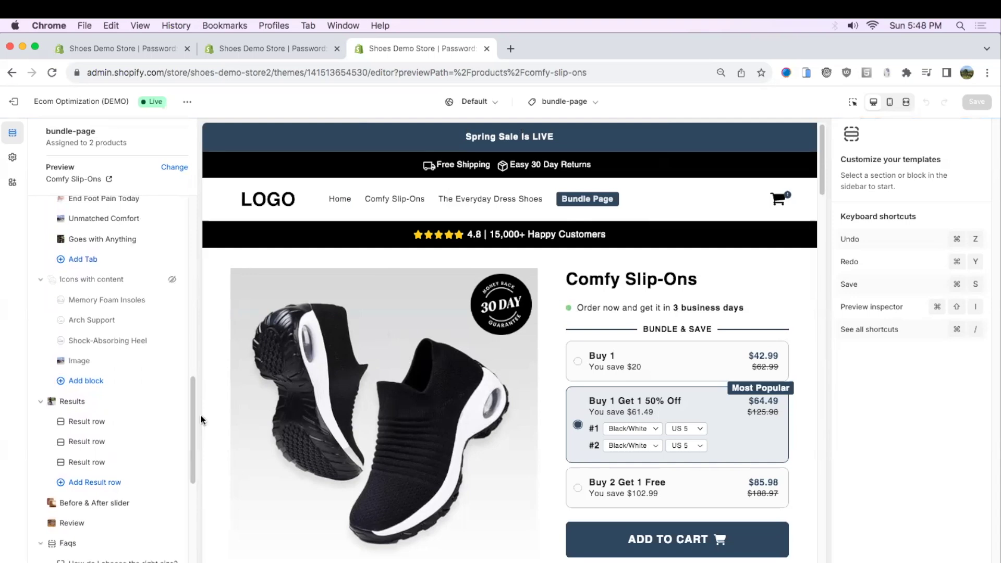
pyautogui.hotkey('ctrl', 'shift', 'Tab')
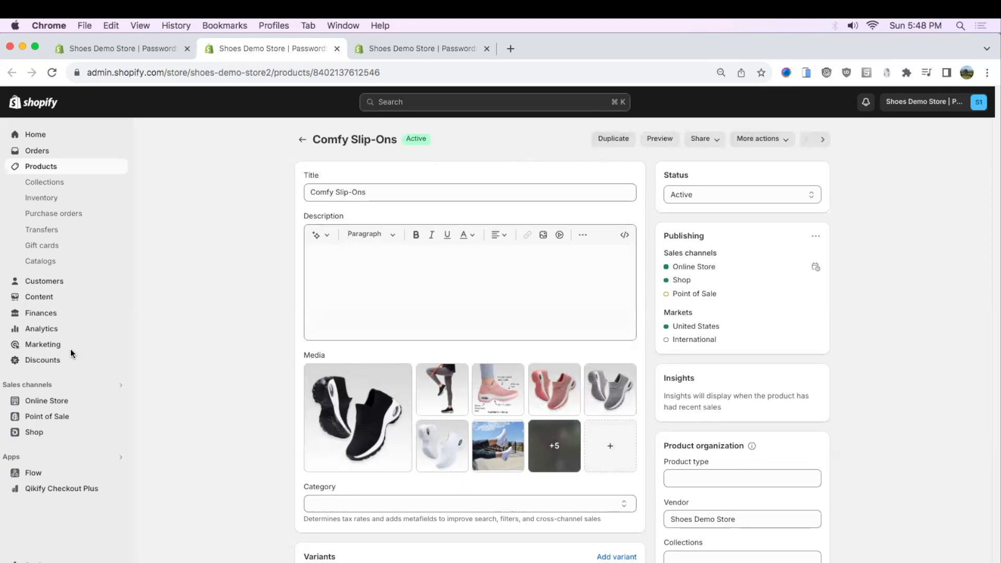
# Step: Duplicate Comfy Slip-Ons as an active product titled 'Comfy Slip-Ons (Copy)'
pyautogui.click(613, 138)
pyautogui.moveTo(329, 236); pyautogui.dragTo(357, 252)
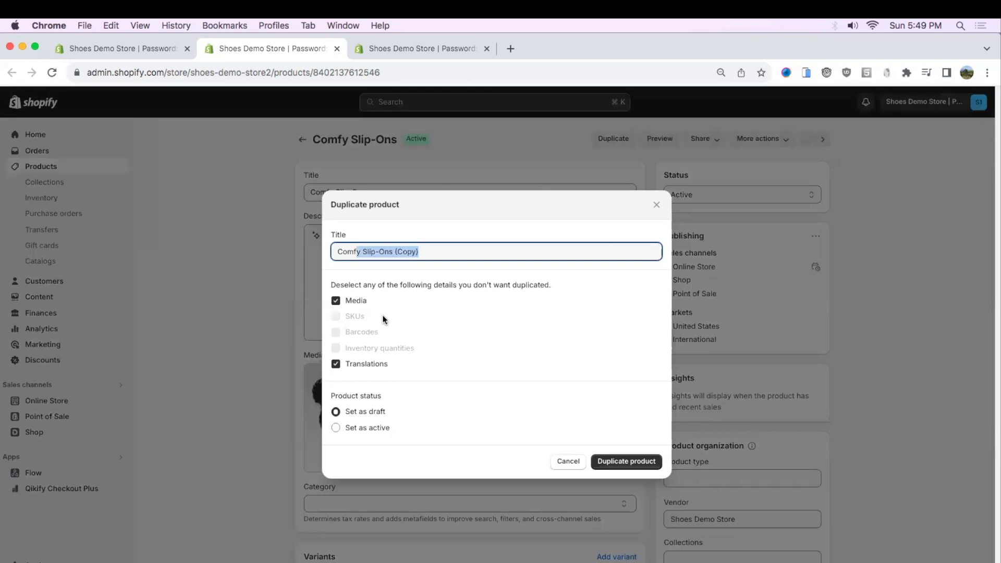
pyautogui.click(363, 432)
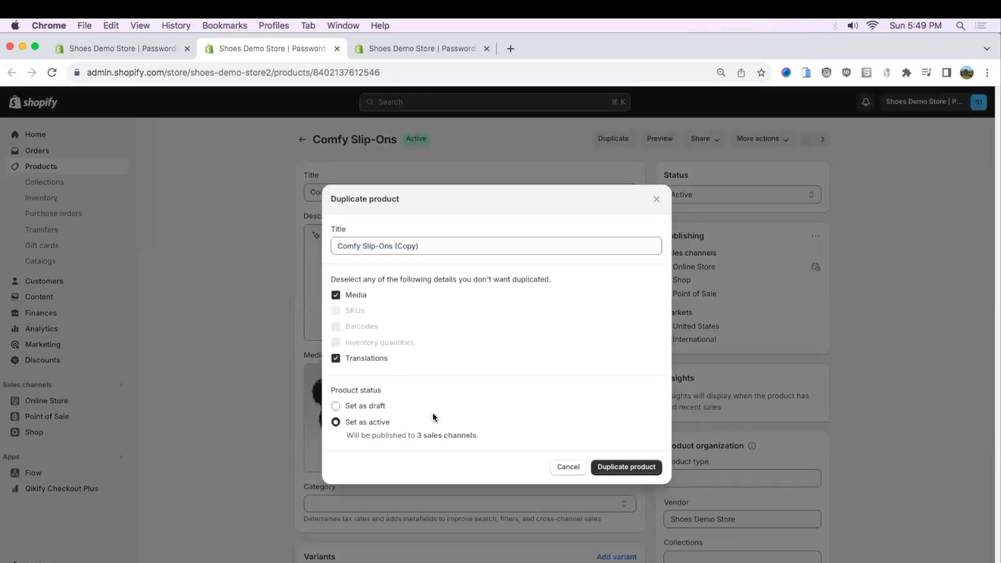
pyautogui.click(631, 467)
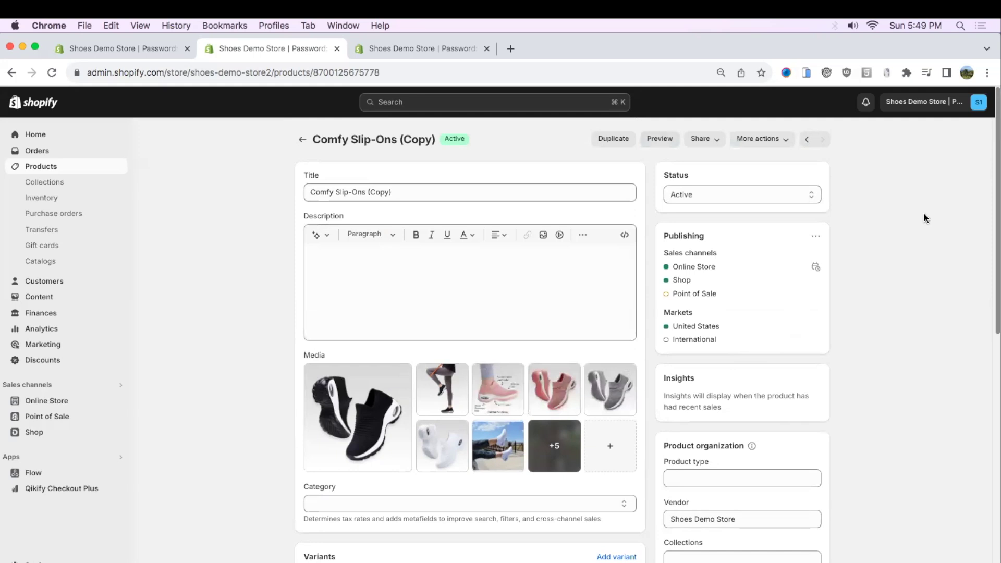
# Step: Choose bundle-page as the theme template for Comfy Slip-Ons (Copy)
pyautogui.moveTo(990, 161); pyautogui.dragTo(708, 399)
pyautogui.moveTo(663, 336); pyautogui.dragTo(726, 355)
pyautogui.click(726, 355)
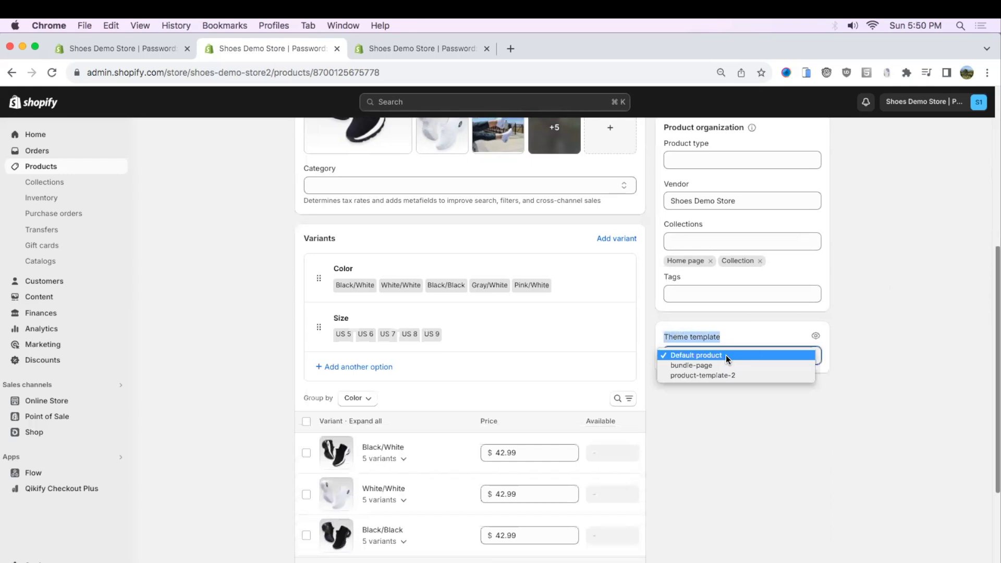
pyautogui.click(694, 366)
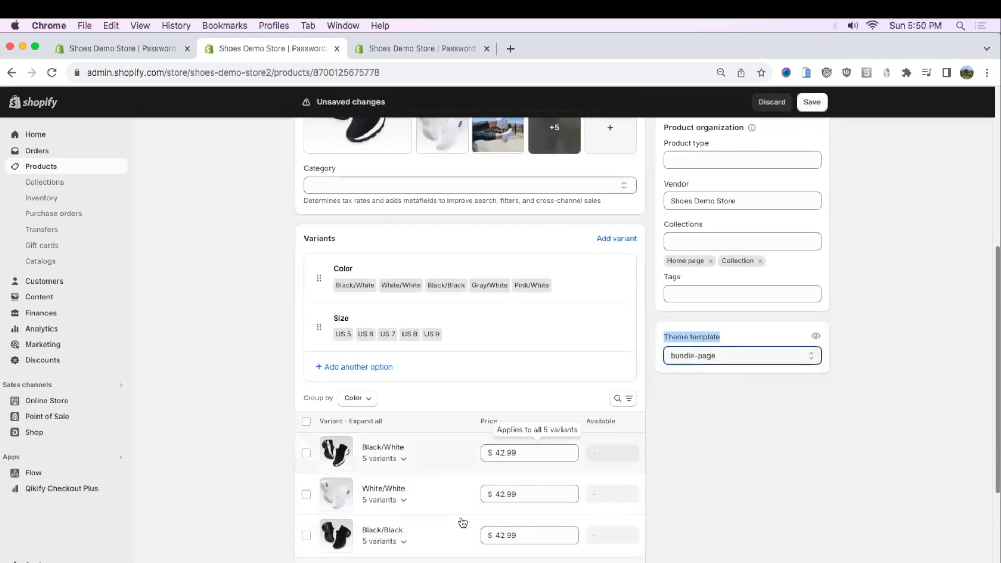
pyautogui.scroll(3, 524, 328)
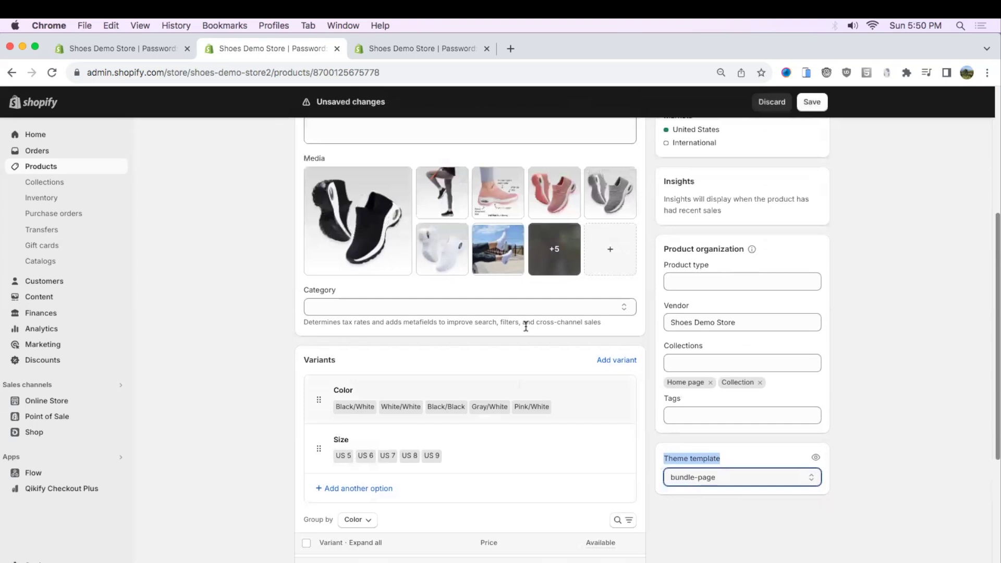
pyautogui.scroll(4, 525, 326)
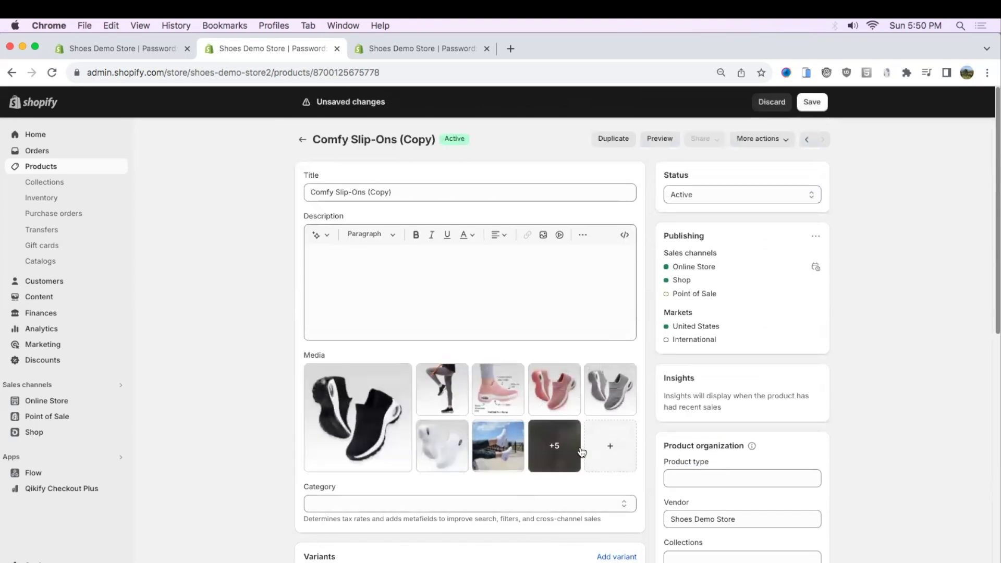
# Step: In the theme editor, scroll the preview and load the Bundle Page product
pyautogui.hotkey('ctrl', 'Tab')
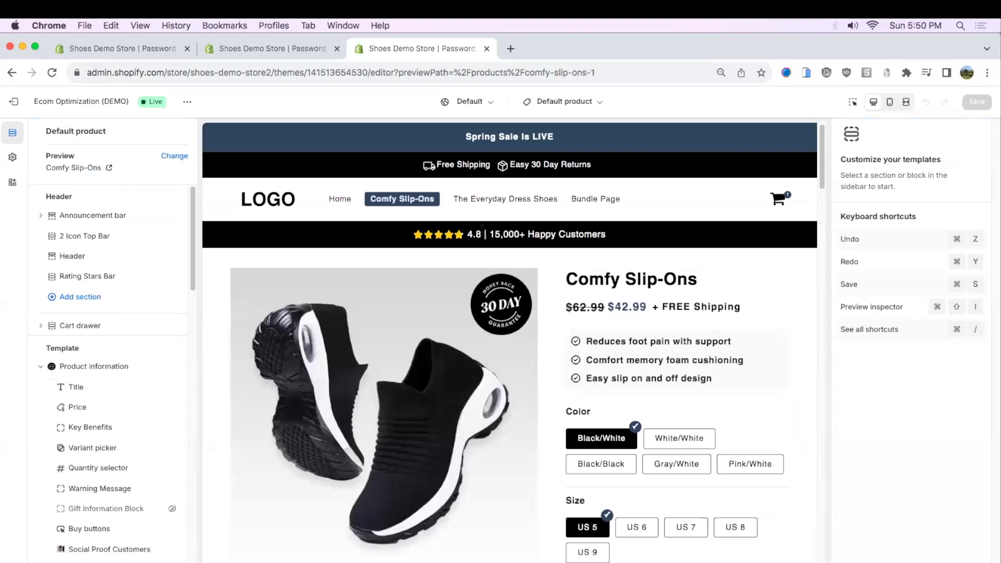
pyautogui.scroll(-6, 529, 277)
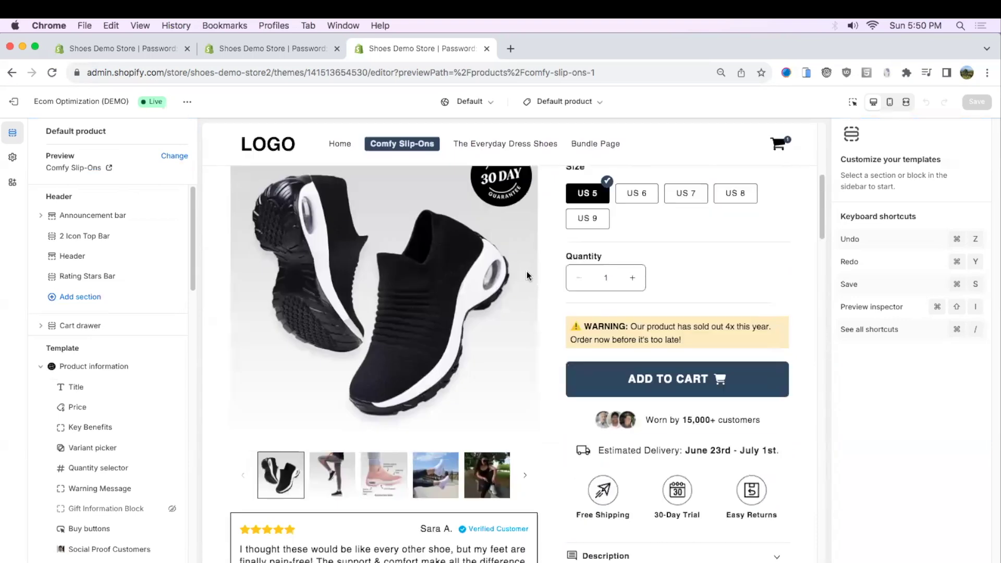
pyautogui.scroll(8, 525, 273)
pyautogui.scroll(-10, 526, 272)
pyautogui.scroll(8, 524, 273)
pyautogui.scroll(3, 523, 270)
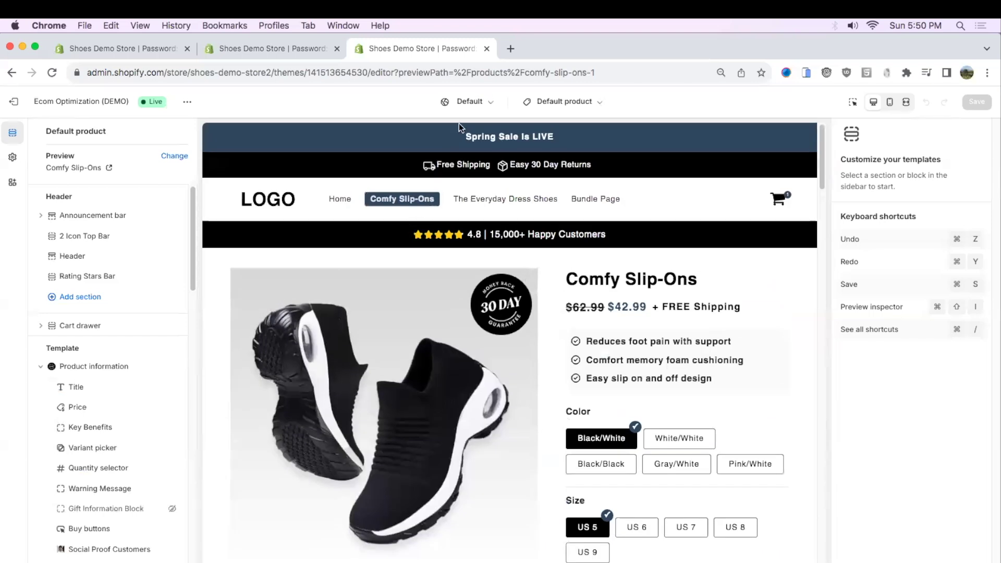
pyautogui.click(586, 208)
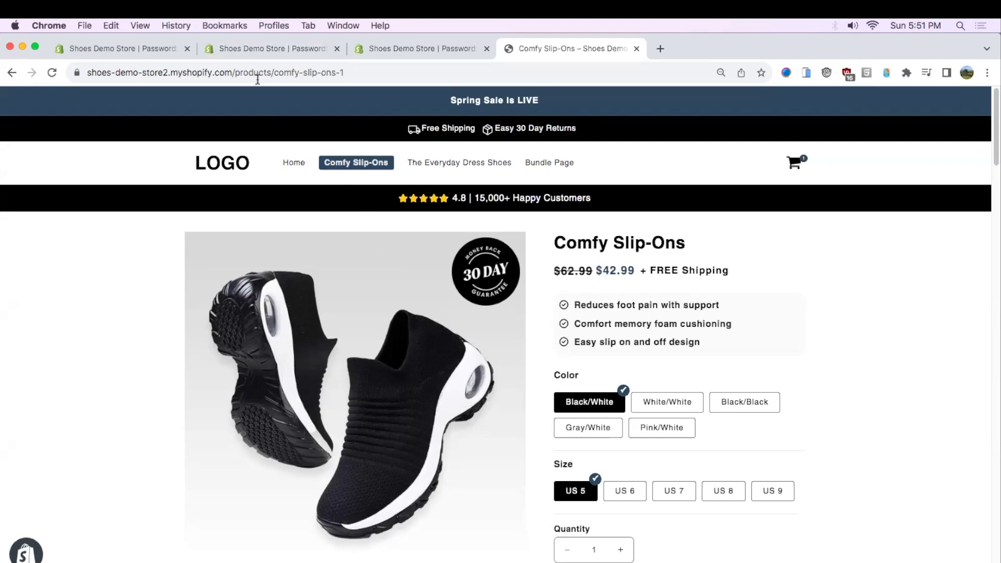
# Step: Compare the comfy-slip-ons-1 and Bundle Page product URLs, then return to Reports
pyautogui.moveTo(182, 74); pyautogui.dragTo(360, 74)
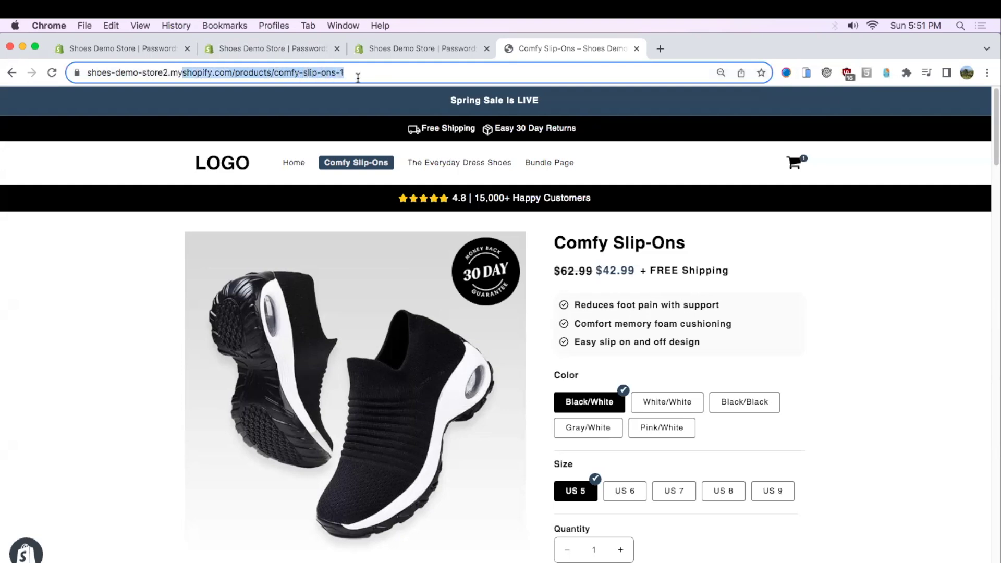
pyautogui.click(554, 163)
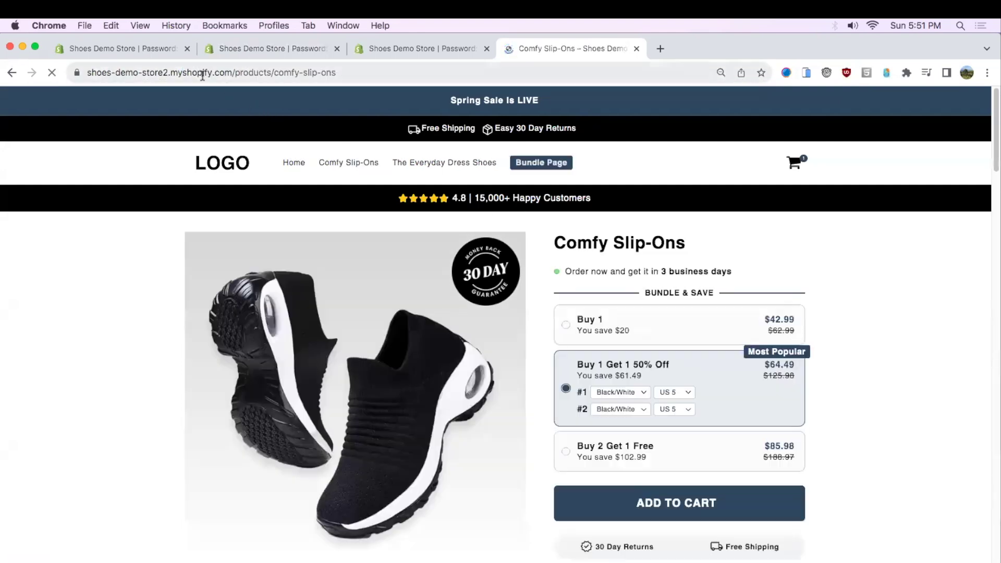
pyautogui.moveTo(207, 74); pyautogui.dragTo(417, 90)
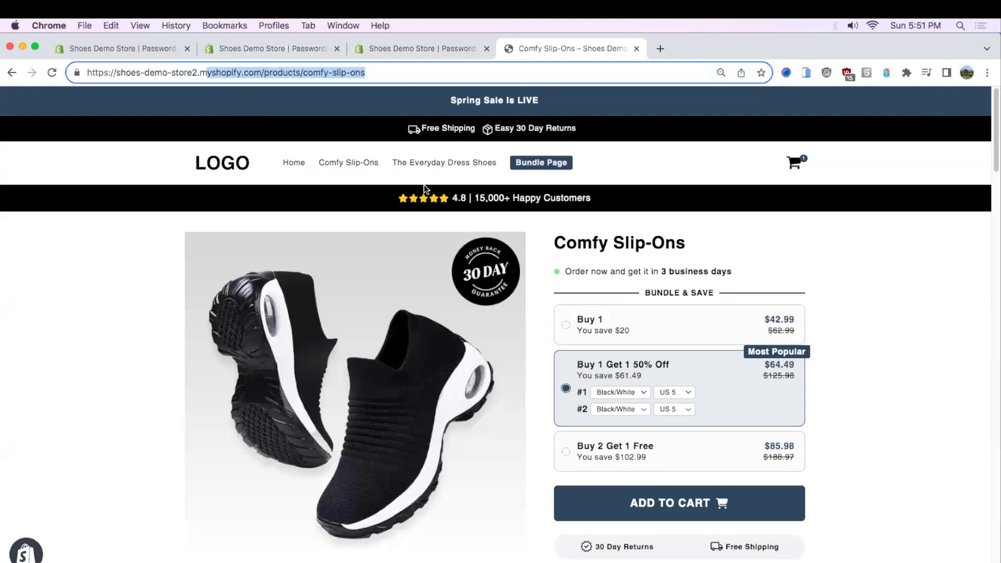
pyautogui.click(268, 155)
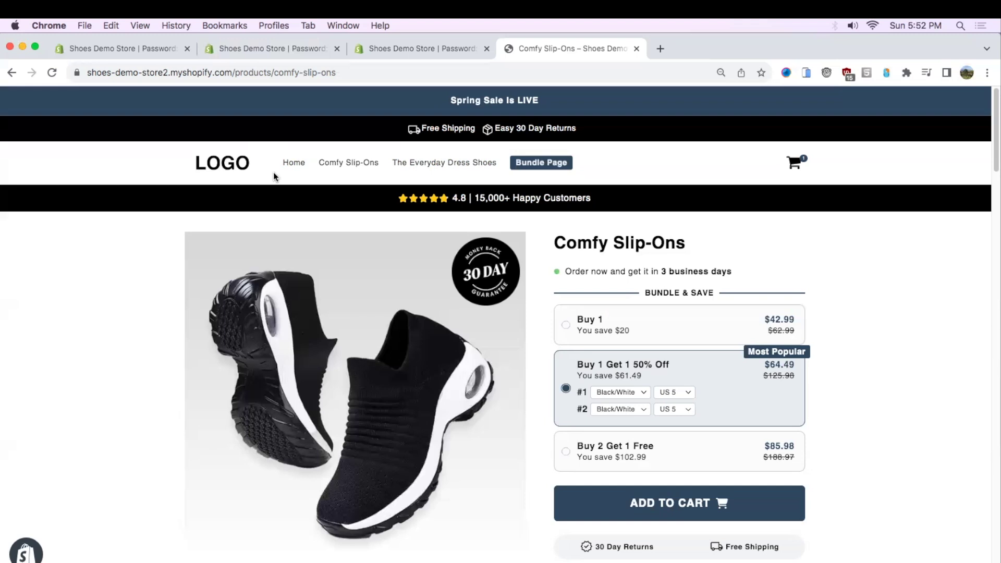
pyautogui.press('super+1')
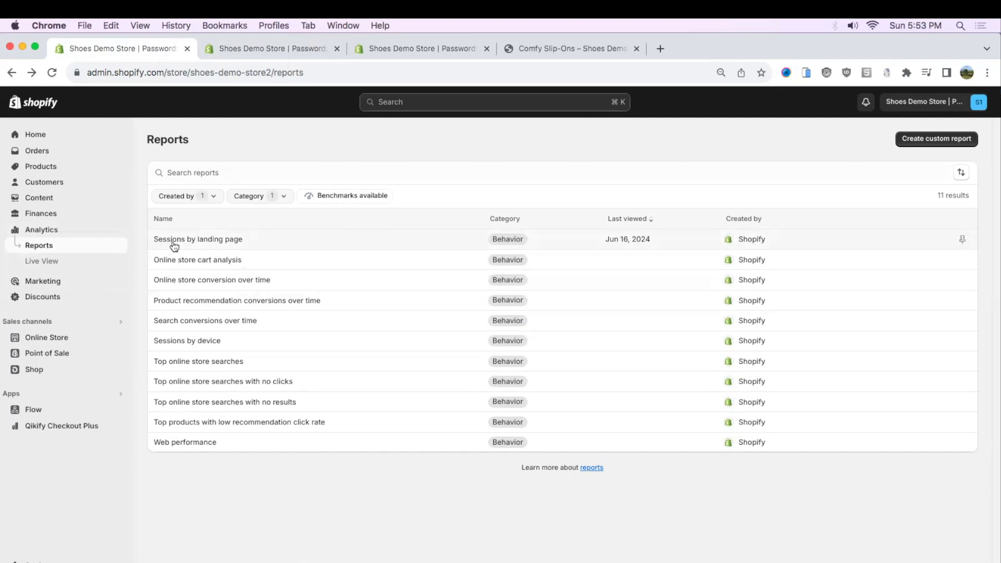
# Step: Add the Conversion rate column to the Jun 9–Jun 16, 2024 Sessions by landing page report
pyautogui.click(194, 241)
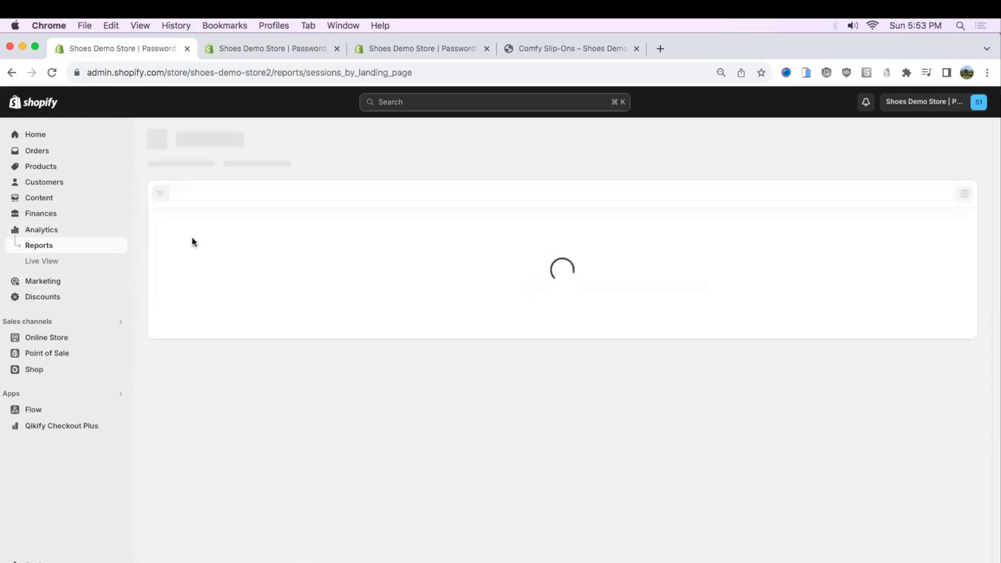
pyautogui.click(964, 200)
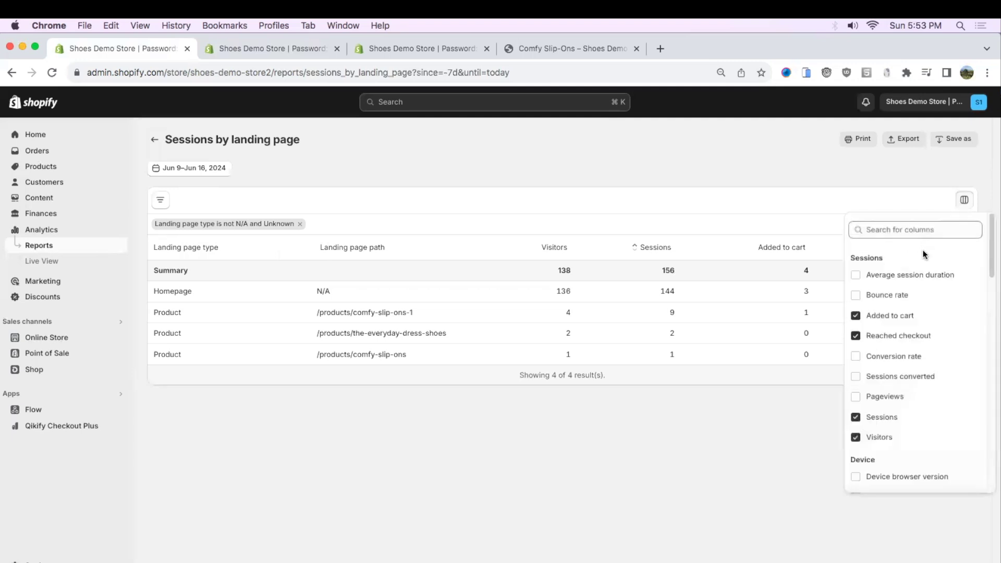
pyautogui.click(904, 360)
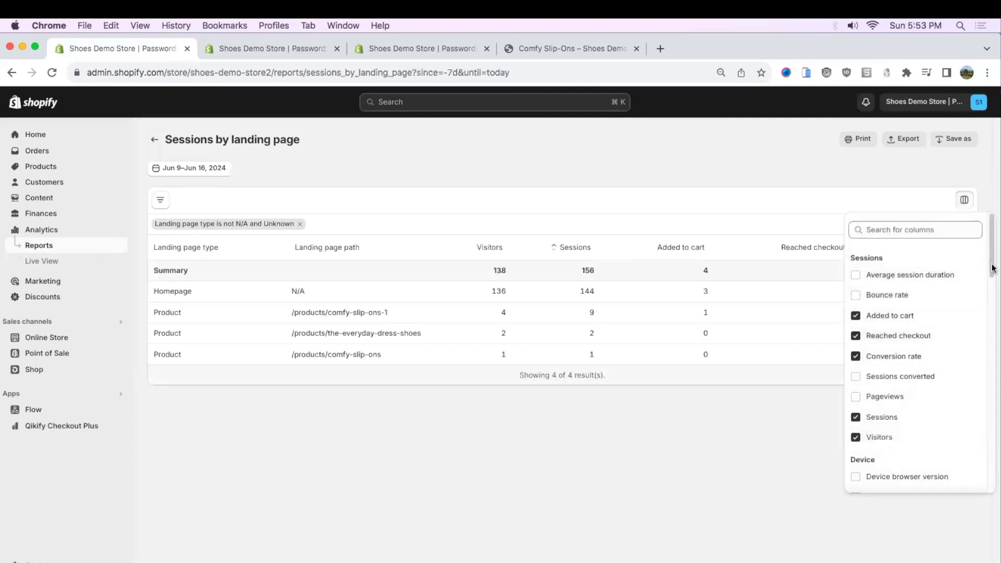
pyautogui.scroll(-3, 993, 286)
pyautogui.moveTo(993, 285); pyautogui.dragTo(987, 250)
# Step: Close the column picker and check the date range without changing it
pyautogui.click(261, 189)
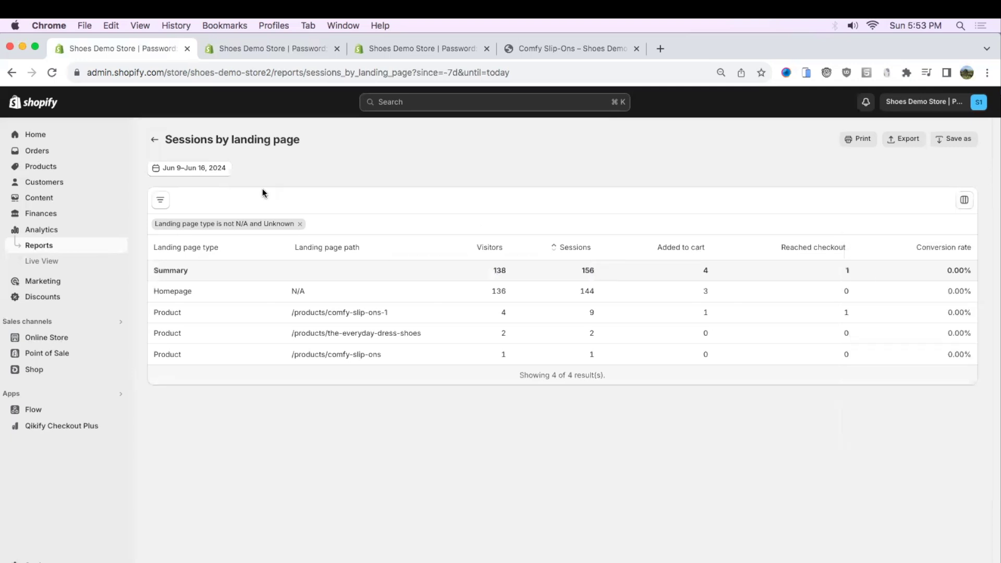
pyautogui.click(205, 170)
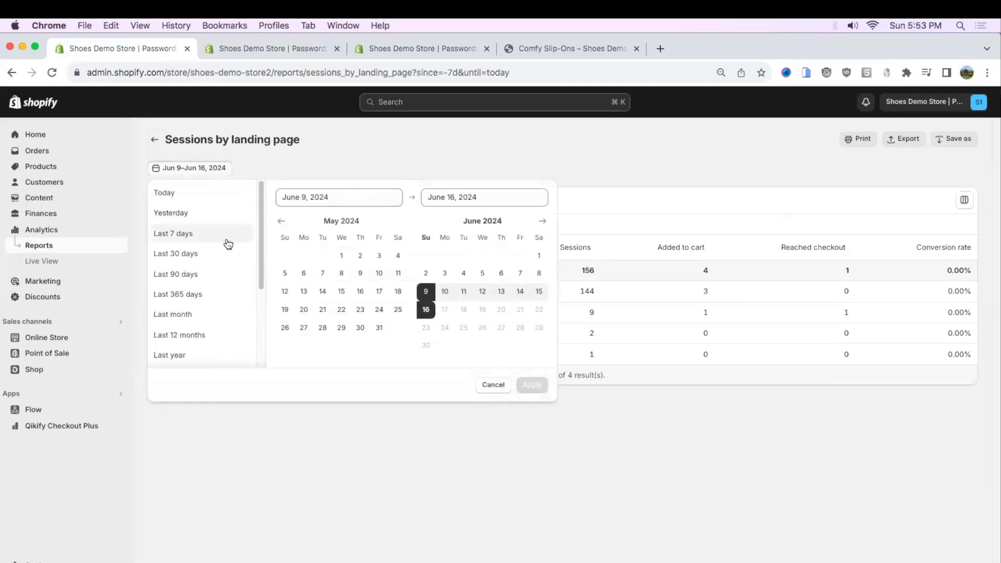
pyautogui.click(385, 136)
# Step: Highlight the comfy-slip-ons-1 row: 9 sessions, 1 added to cart, 1 reached checkout
pyautogui.moveTo(482, 271); pyautogui.dragTo(742, 291)
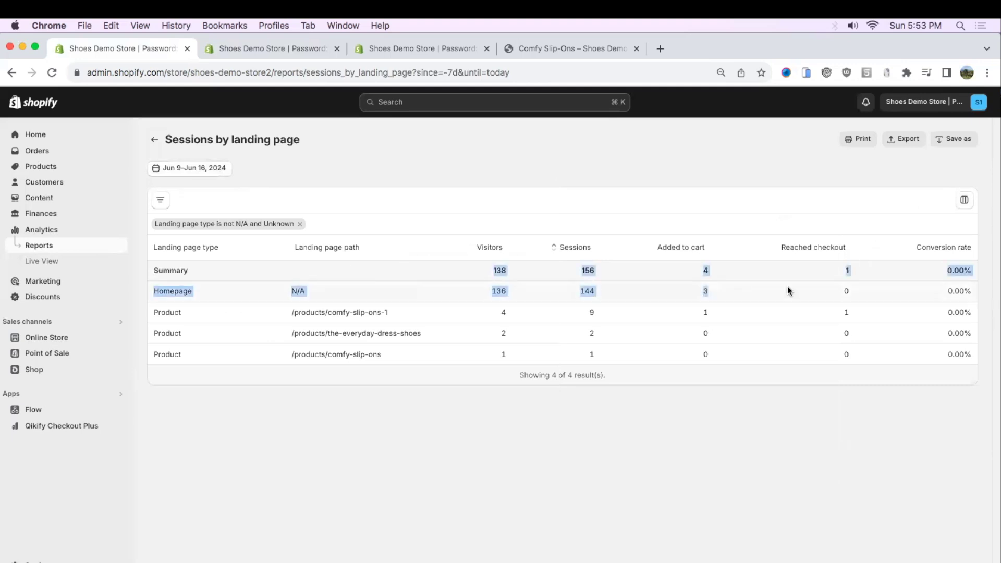
pyautogui.click(796, 211)
pyautogui.moveTo(291, 311); pyautogui.dragTo(365, 308)
pyautogui.click(365, 308)
pyautogui.moveTo(153, 312); pyautogui.dragTo(409, 314)
pyautogui.click(358, 317)
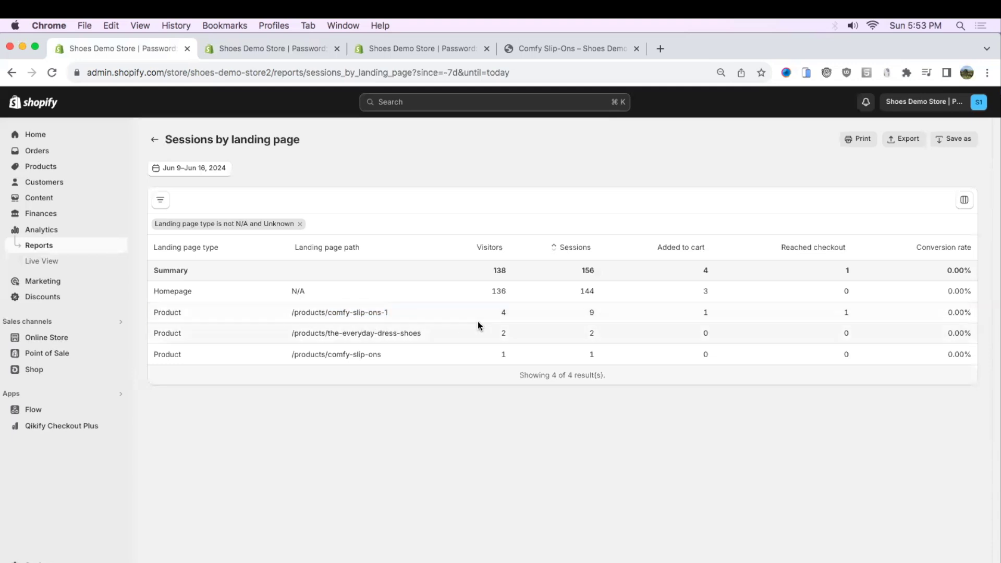
pyautogui.moveTo(521, 320); pyautogui.dragTo(849, 315)
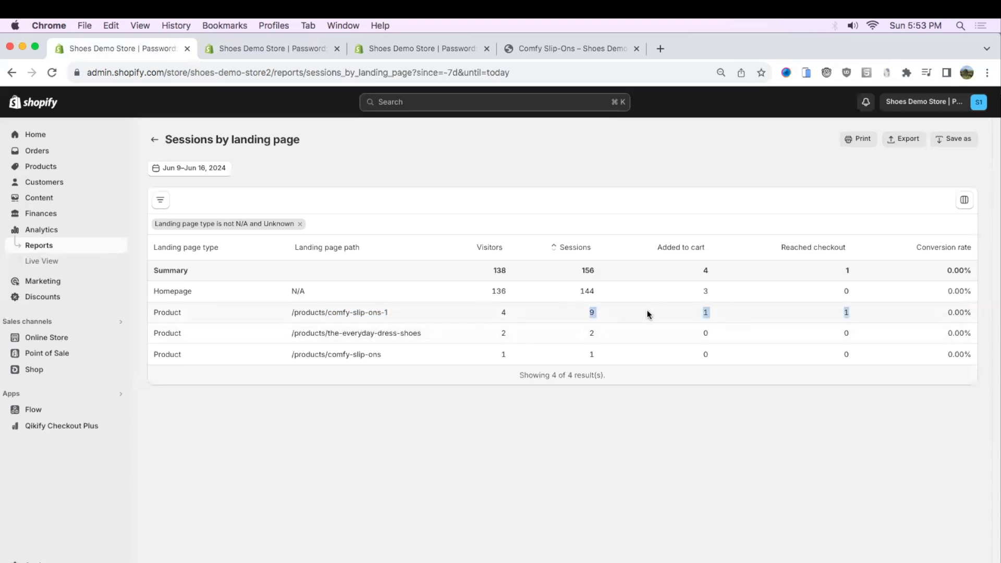
pyautogui.click(726, 313)
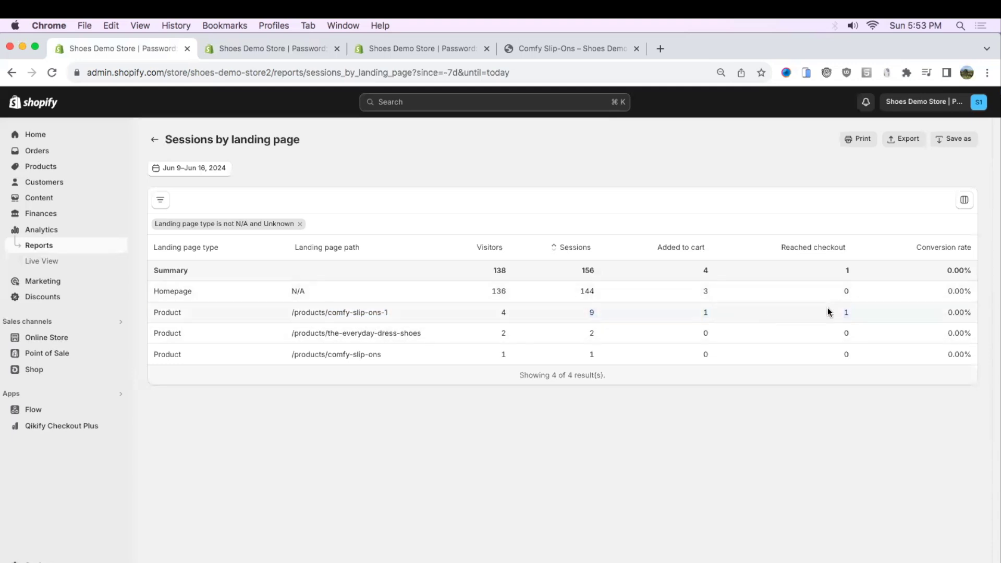